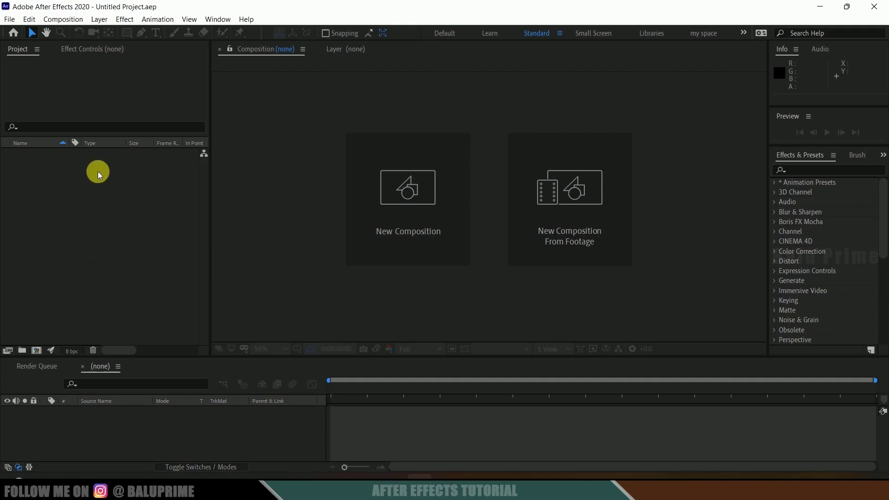
Import VID_20220306_221522.mp4 into the project.
right_click(44, 206)
mouse_move(87, 262)
click(234, 266)
click(435, 491)
drag(325, 268, 83, 260)
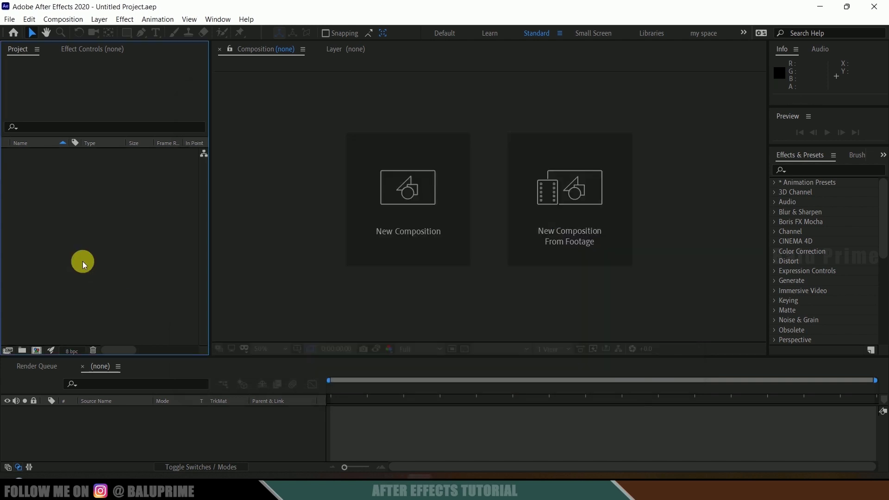
Build a new composition from the clip and scrub to where the usable action starts.
drag(29, 155, 34, 306)
drag(35, 351, 36, 351)
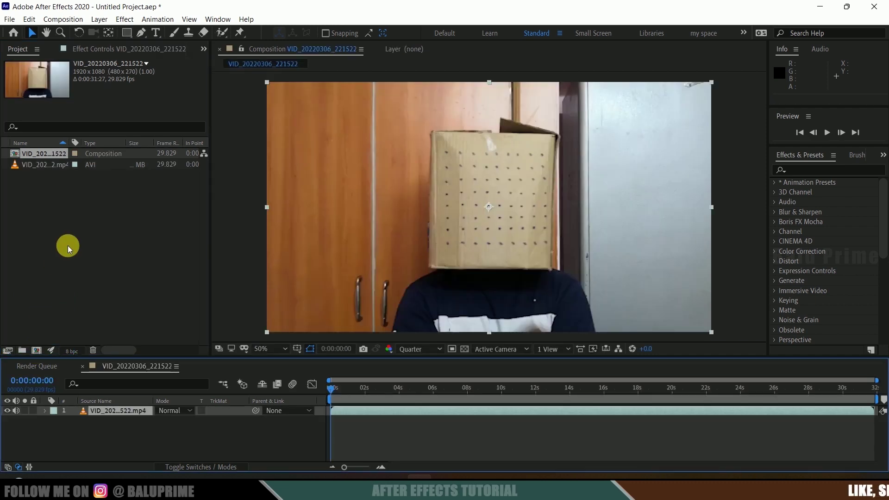
drag(331, 392, 413, 408)
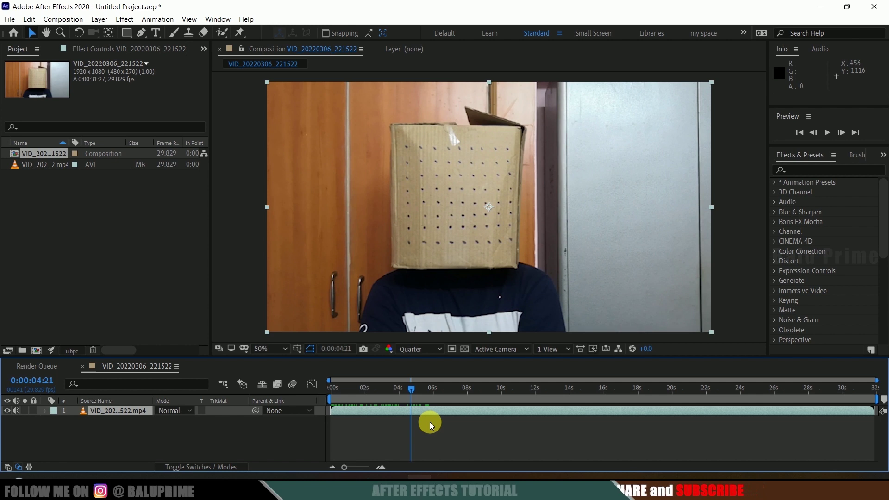
Set the work area from 0:00:04:21 to 0:00:16:15 and trim the comp to it (11:26).
key(b)
drag(417, 388, 613, 397)
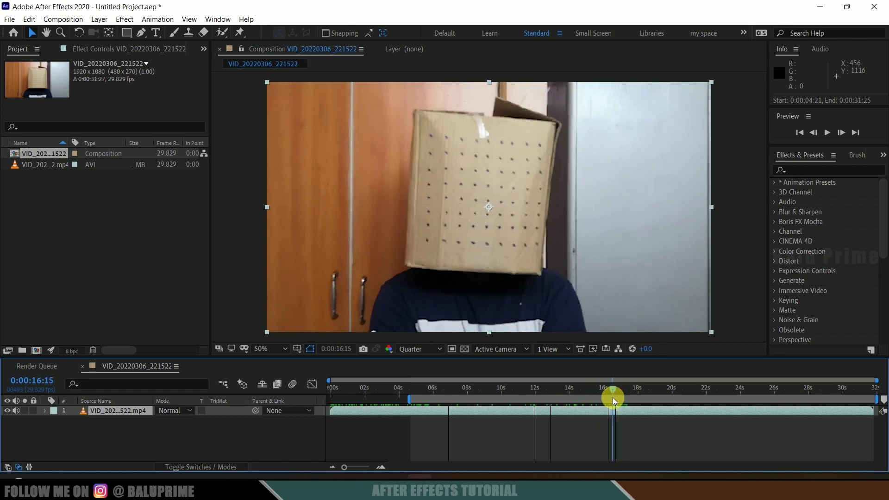
key(n)
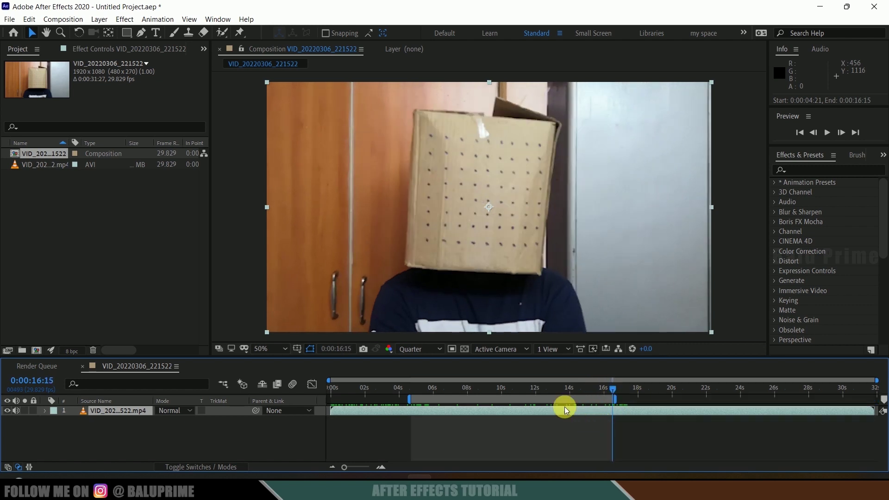
right_click(549, 397)
click(607, 428)
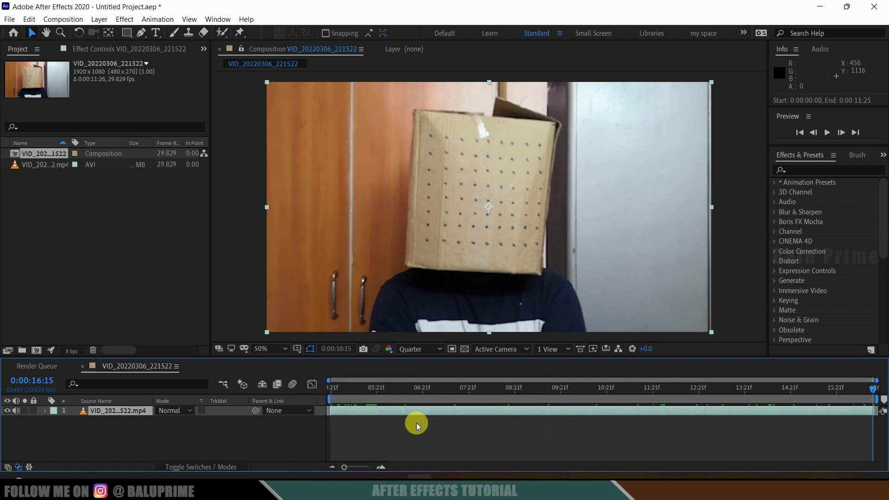
click(334, 388)
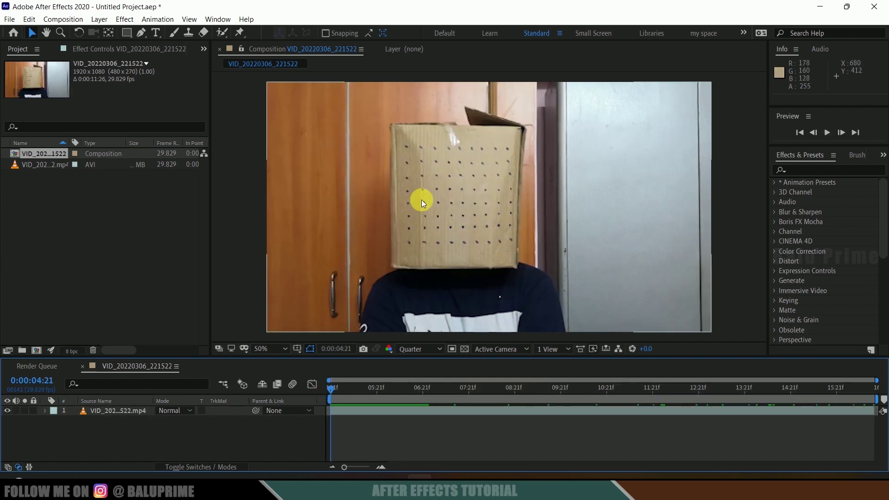
click(117, 442)
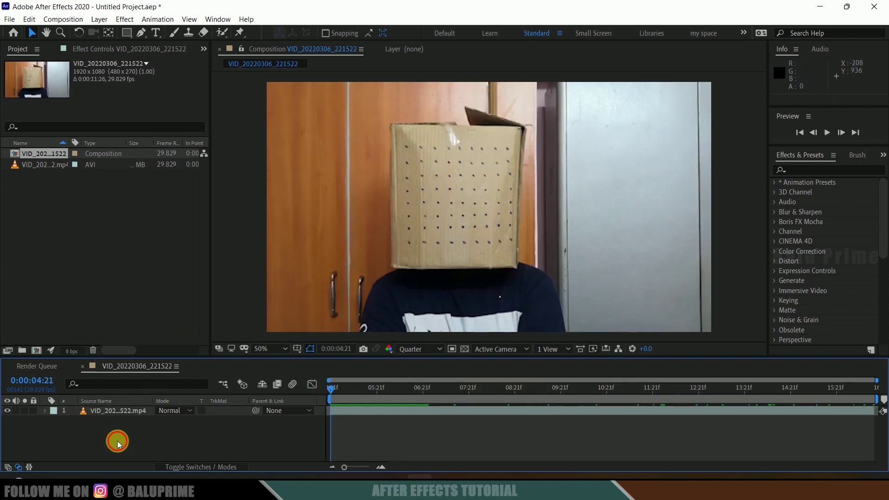
Run Track Camera on the footage from the Tracker panel and lasso the track points on the box front.
click(104, 412)
click(218, 19)
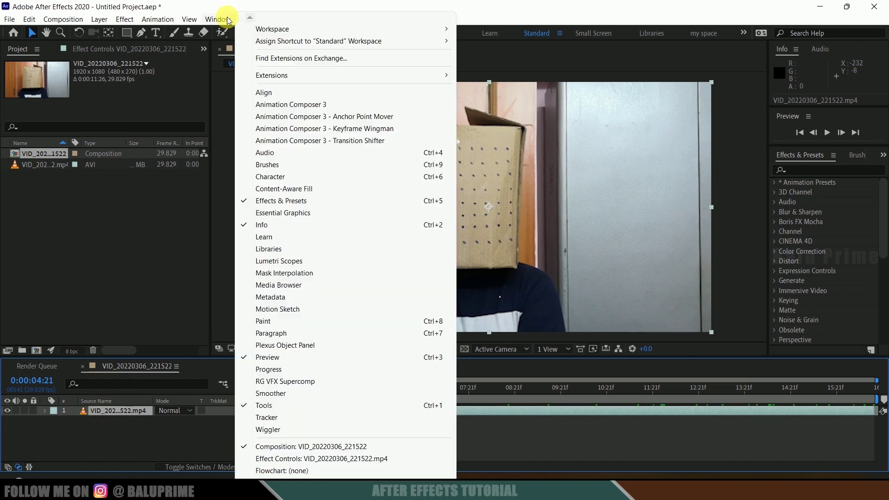
click(278, 417)
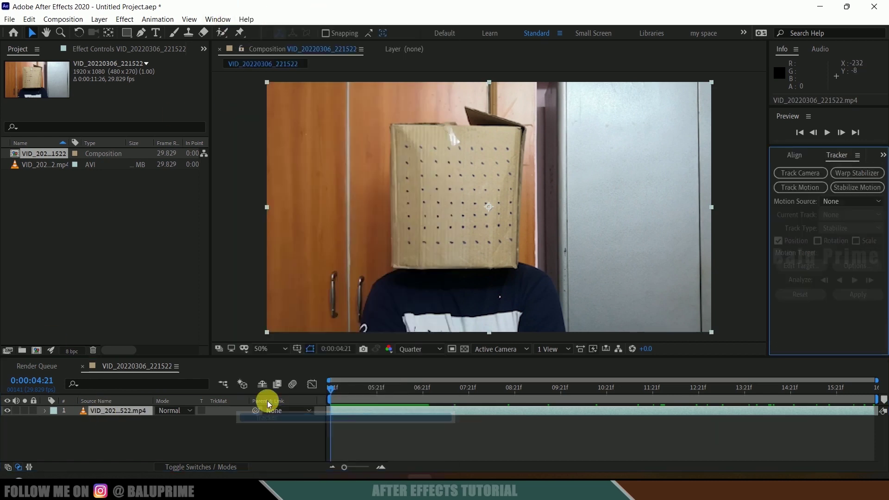
click(802, 172)
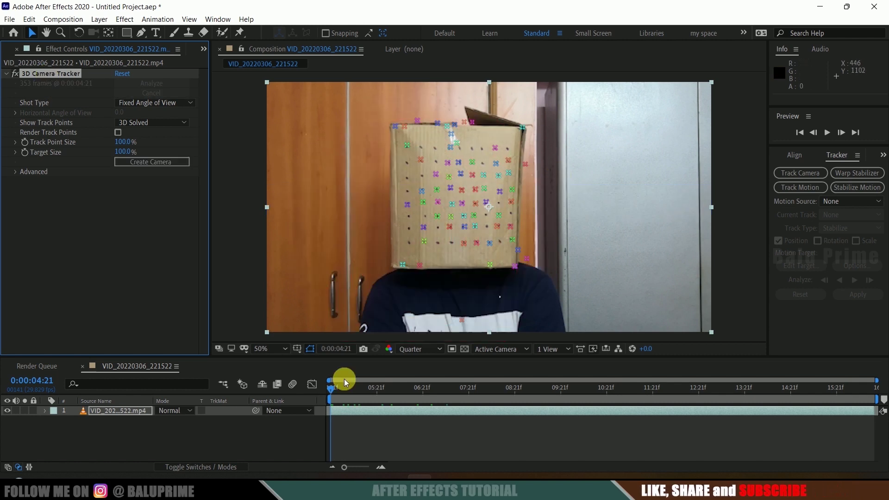
mouse_move(332, 393)
mouse_down()
mouse_move(405, 401)
mouse_move(321, 398)
mouse_up()
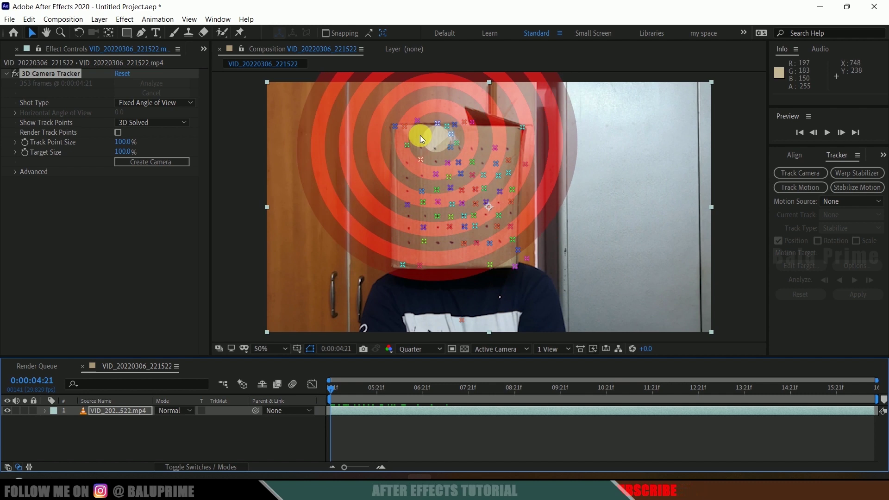
mouse_move(512, 135)
mouse_down()
mouse_move(518, 257)
mouse_move(498, 271)
mouse_move(382, 252)
mouse_move(391, 158)
mouse_up()
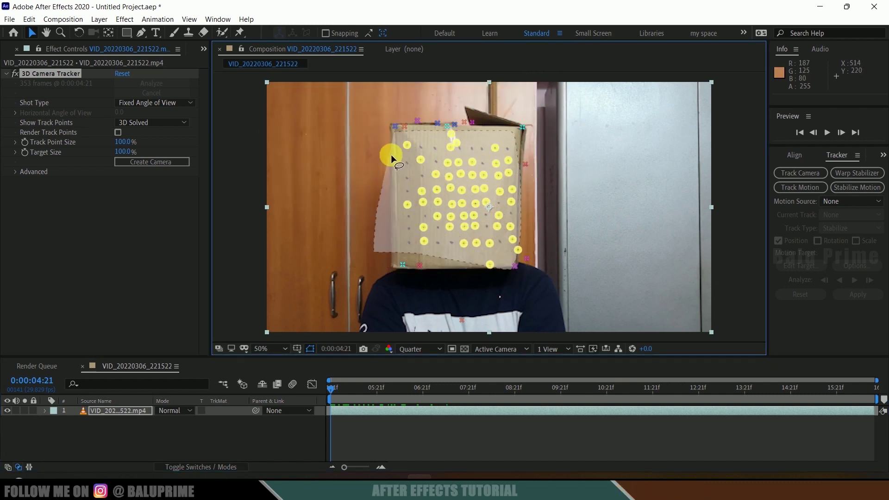
Create a solid and 3D tracker camera from the selected points and preview the tracking.
right_click(450, 180)
click(498, 200)
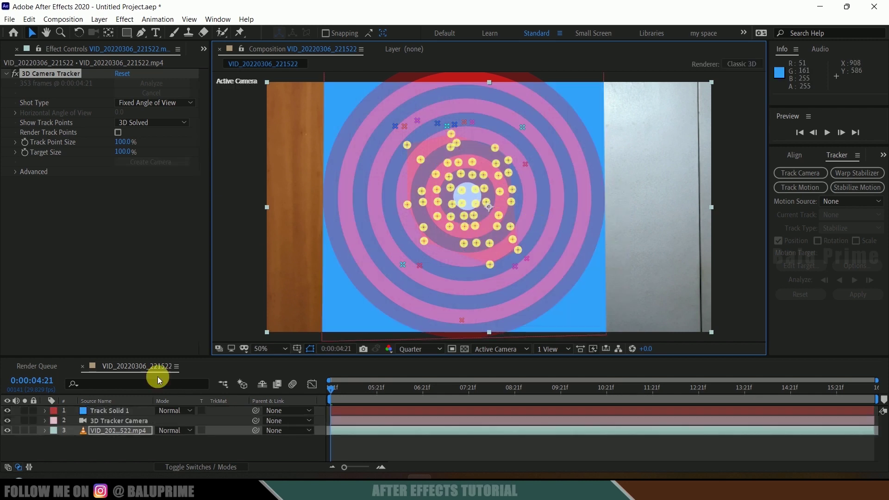
click(122, 452)
key(space)
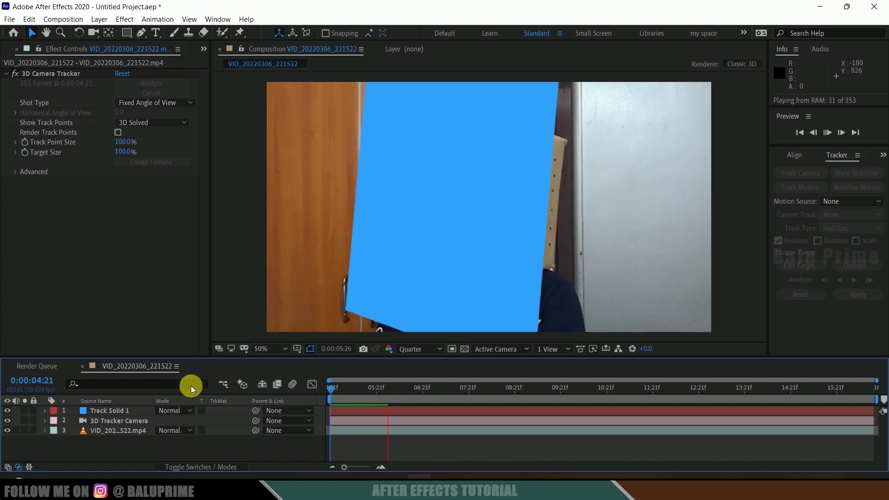
Scale Track Solid 1 to 63% so it covers the box front, then preview.
click(138, 410)
key(s)
drag(216, 421, 196, 423)
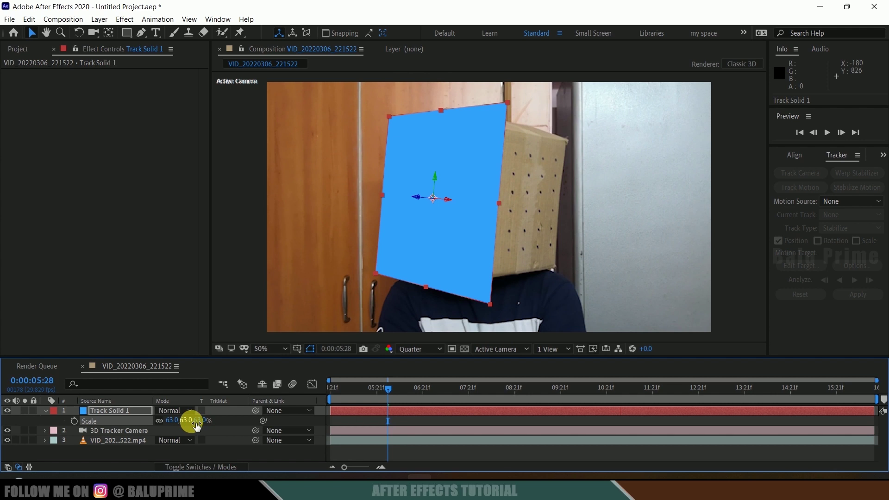
key(space)
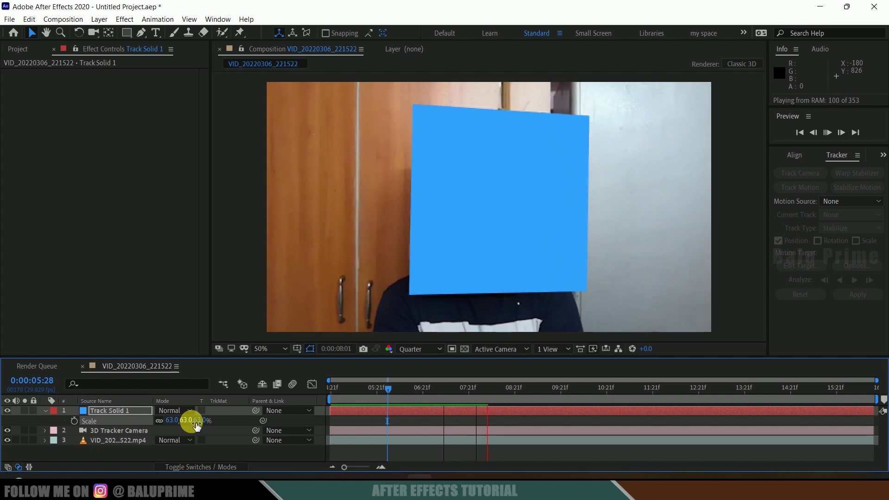
key(space)
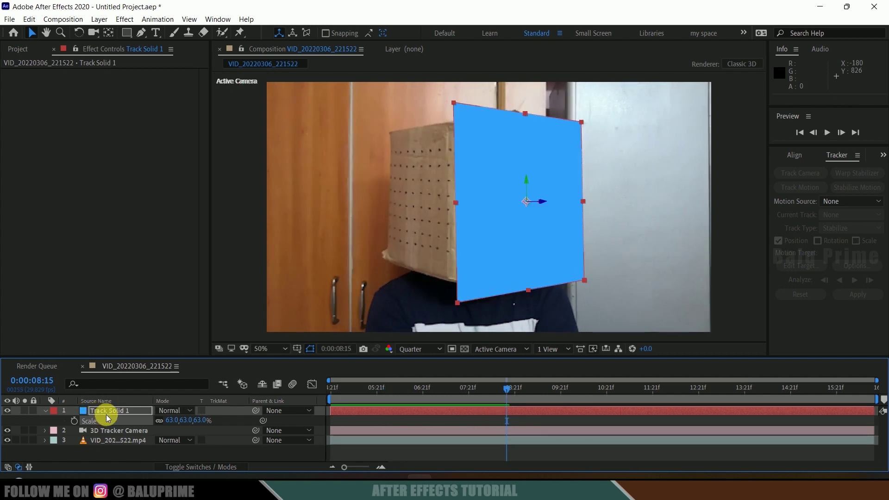
Apply a red Grid effect with border 25 to Track Solid 1.
click(214, 19)
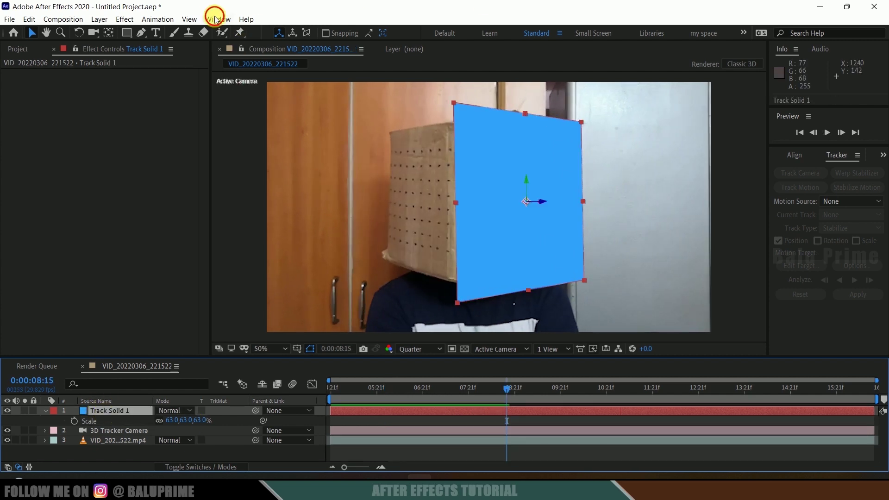
click(314, 202)
click(813, 171)
text(grid)
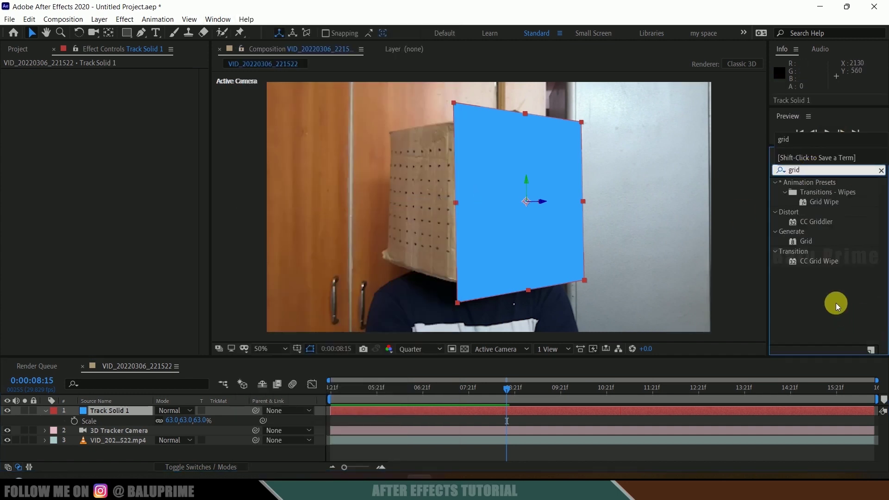
click(819, 243)
drag(818, 245, 116, 409)
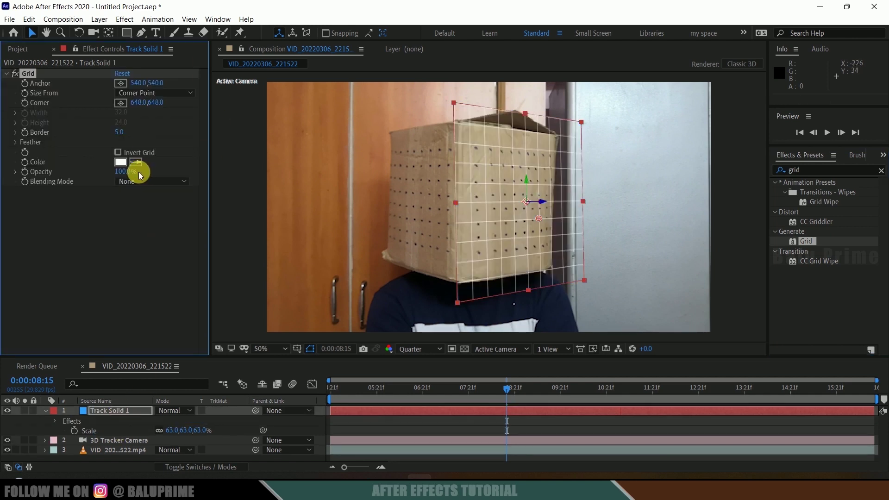
click(123, 163)
click(854, 165)
drag(120, 132, 136, 134)
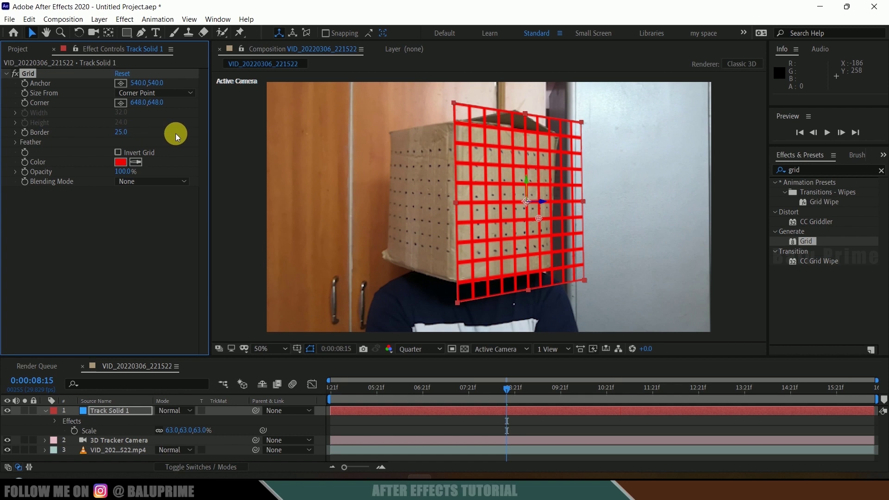
Preview the tracked grid over the footage, then collapse and deselect the grid layer.
key(space)
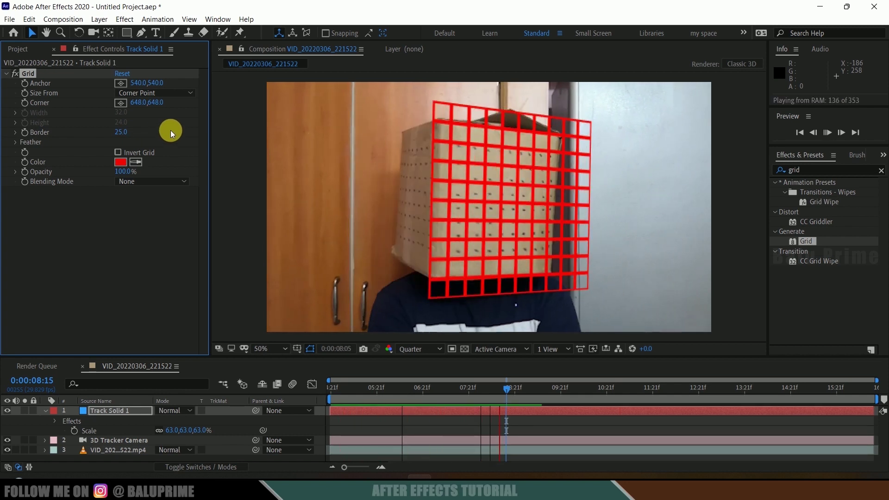
click(65, 411)
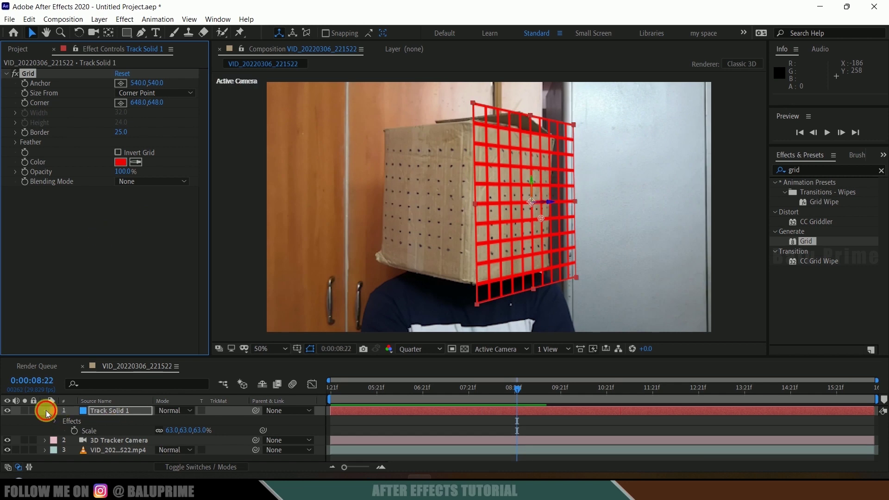
click(48, 411)
click(96, 440)
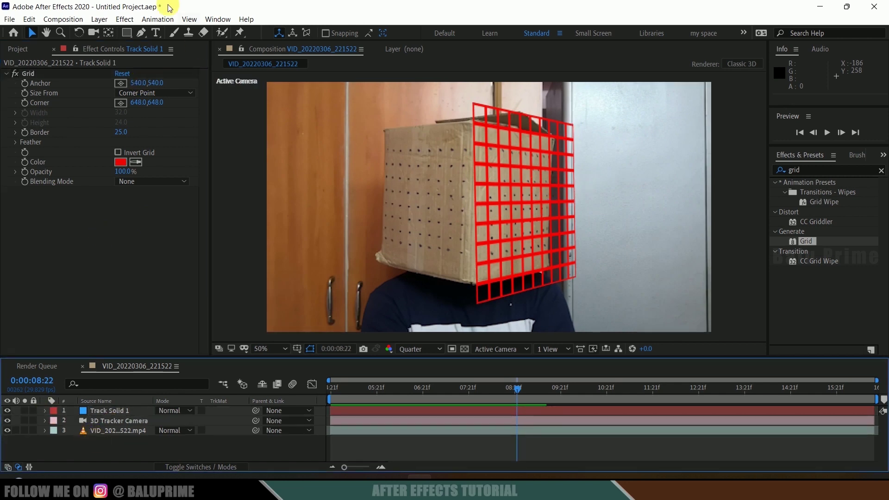
Create a new comp-sized solid layer named element.
click(108, 18)
mouse_move(120, 32)
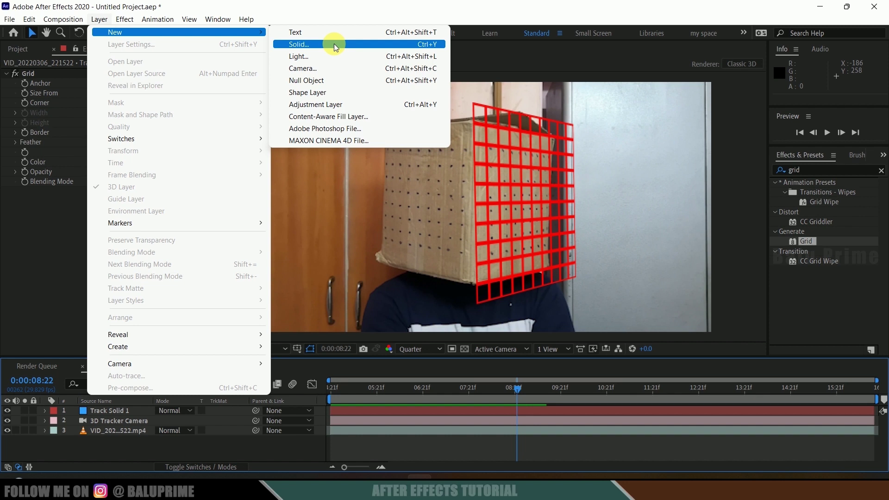
click(334, 44)
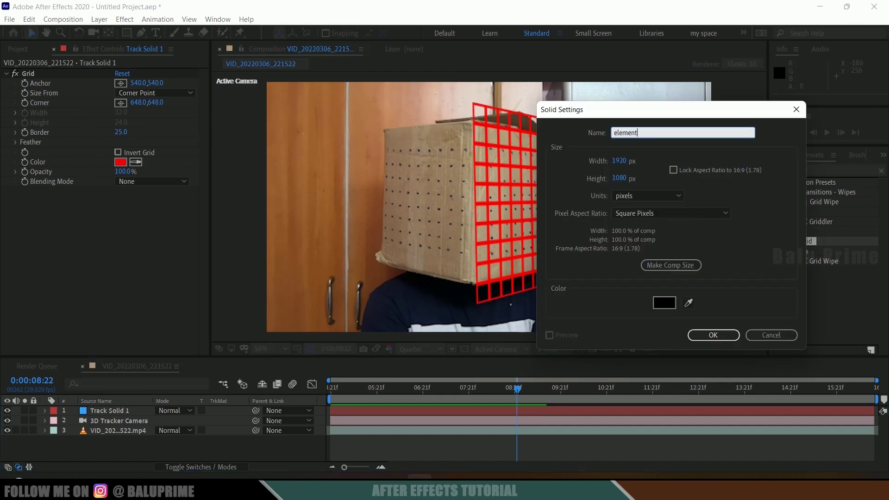
click(690, 266)
click(715, 338)
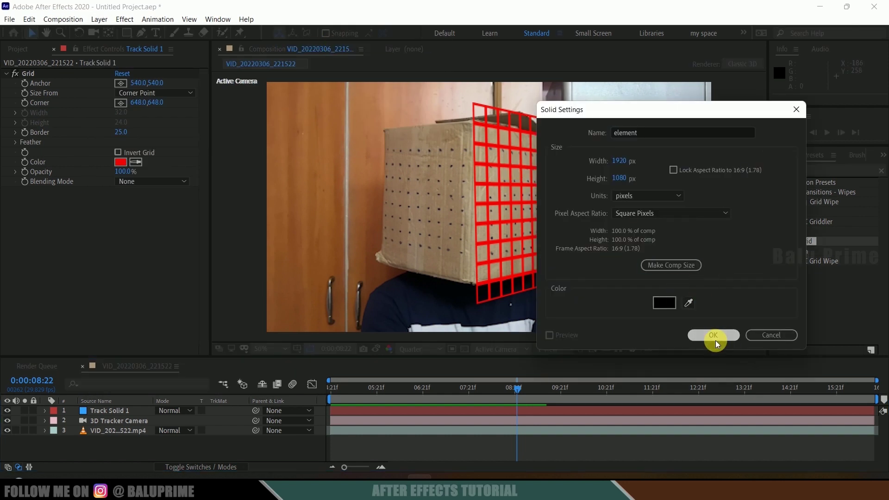
Apply the Element effect to the element solid and open its Scene Setup.
click(818, 172)
double_click(824, 171)
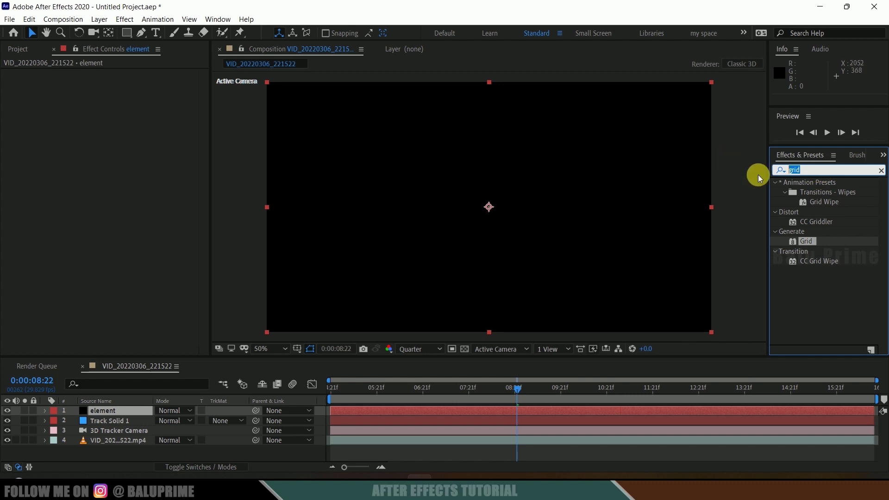
click(217, 19)
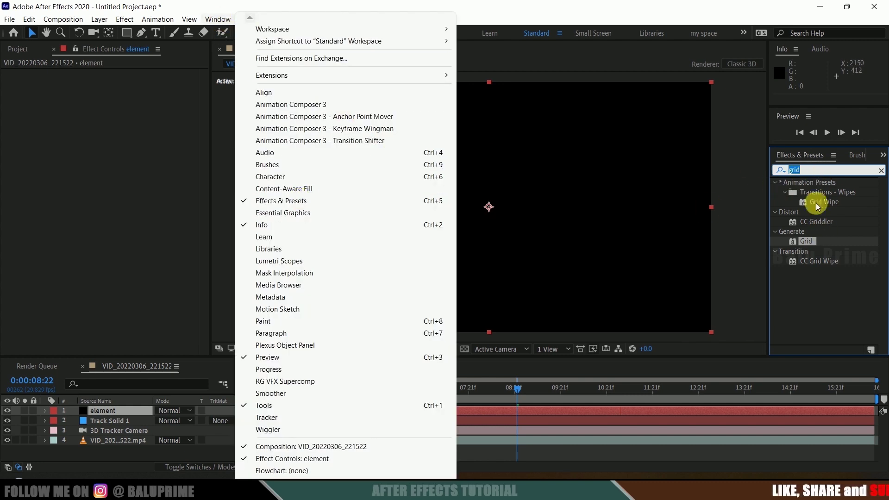
click(813, 171)
text(element)
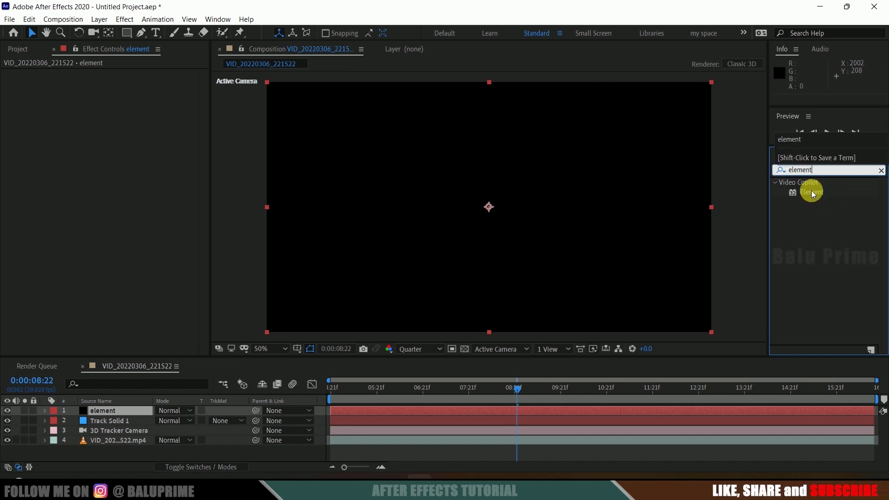
click(810, 192)
drag(808, 190, 104, 409)
click(56, 97)
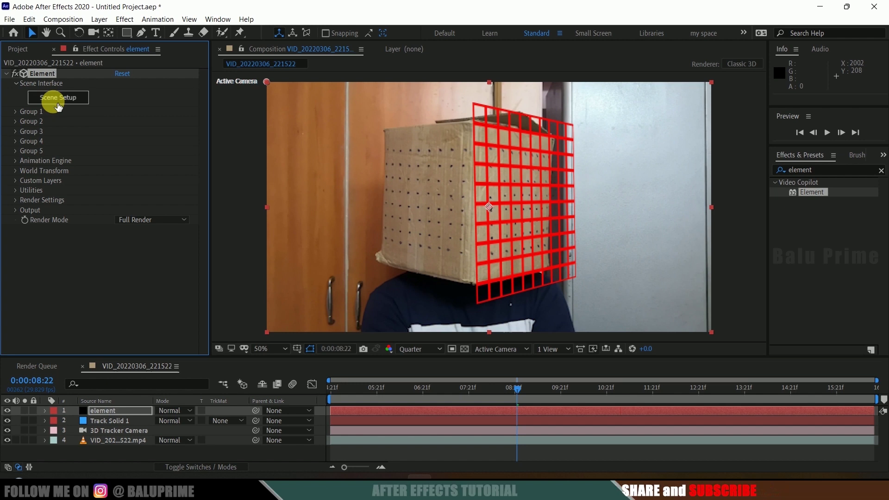
mouse_move(270, 224)
mouse_down()
mouse_move(258, 222)
mouse_move(260, 241)
mouse_move(286, 235)
mouse_move(257, 218)
mouse_move(268, 235)
mouse_up()
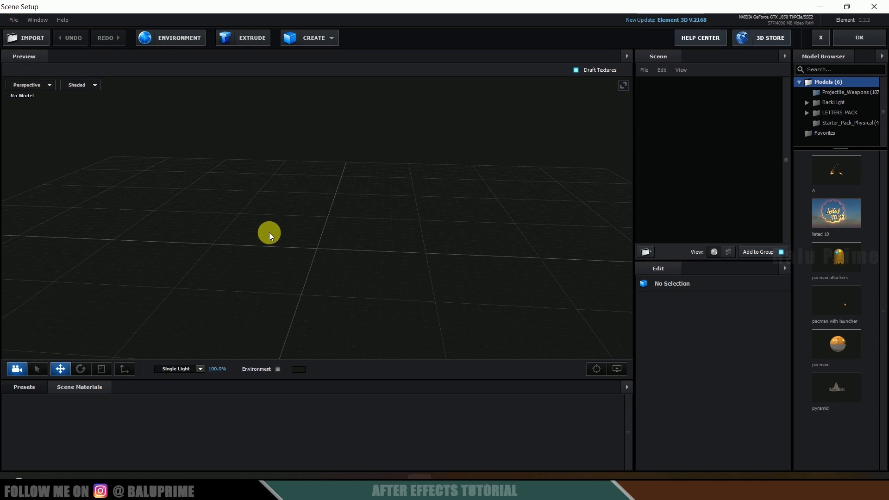
Import TV.obj into the scene with Force Alignment set to Bottom.
click(30, 41)
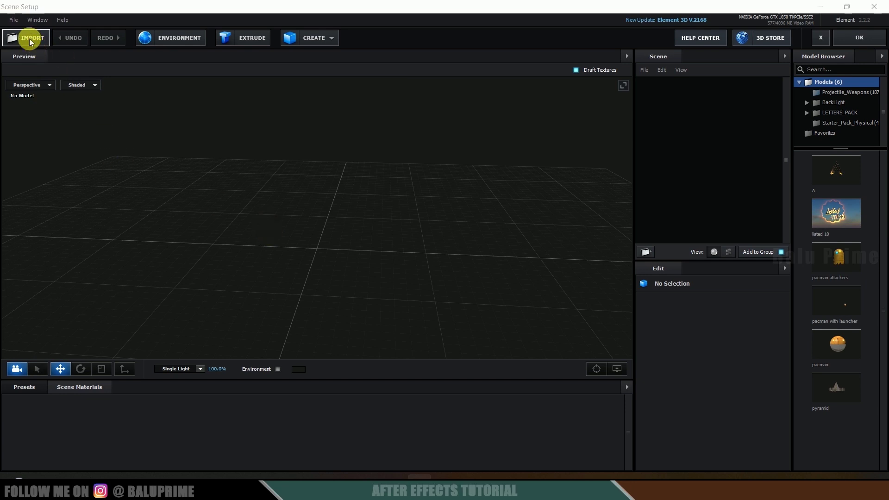
click(280, 143)
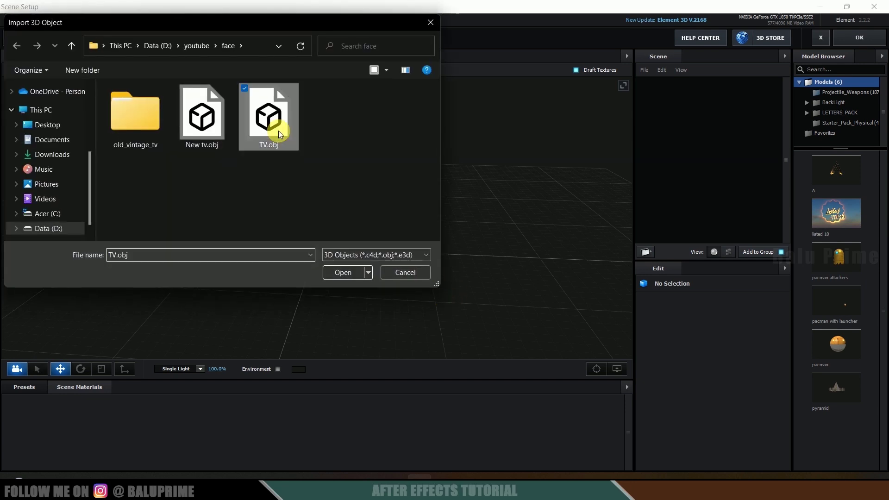
click(344, 272)
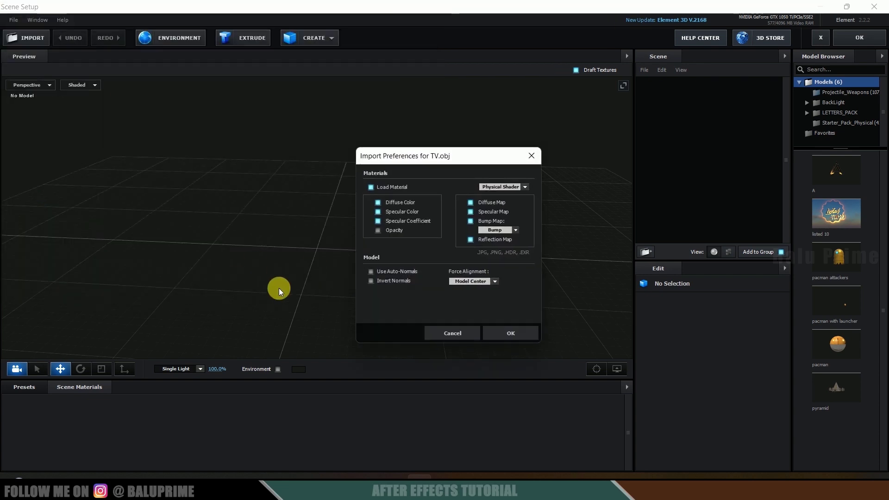
click(476, 282)
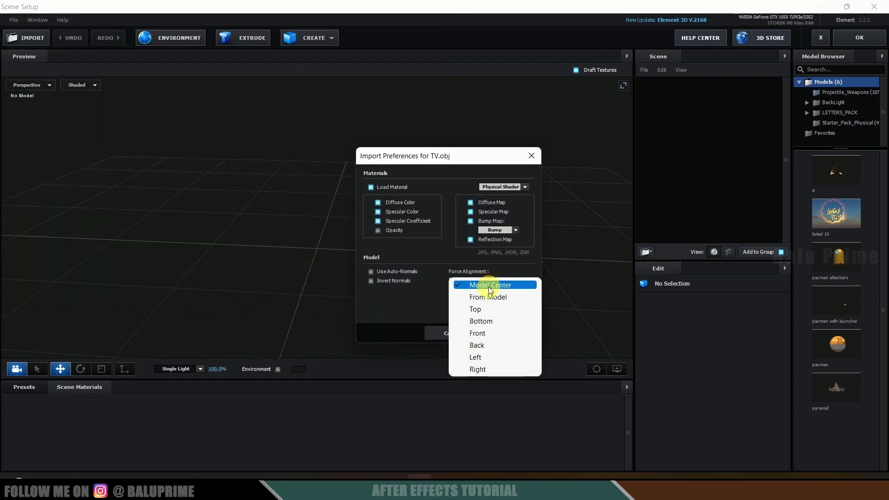
click(480, 322)
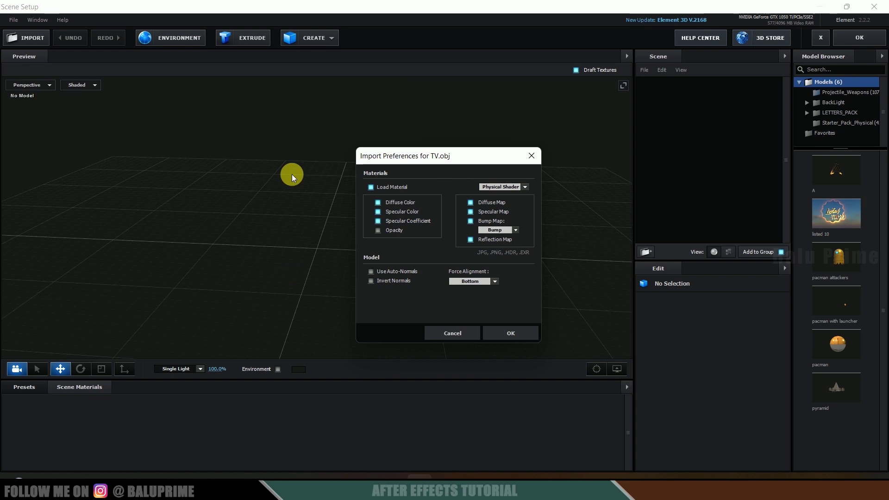
click(522, 336)
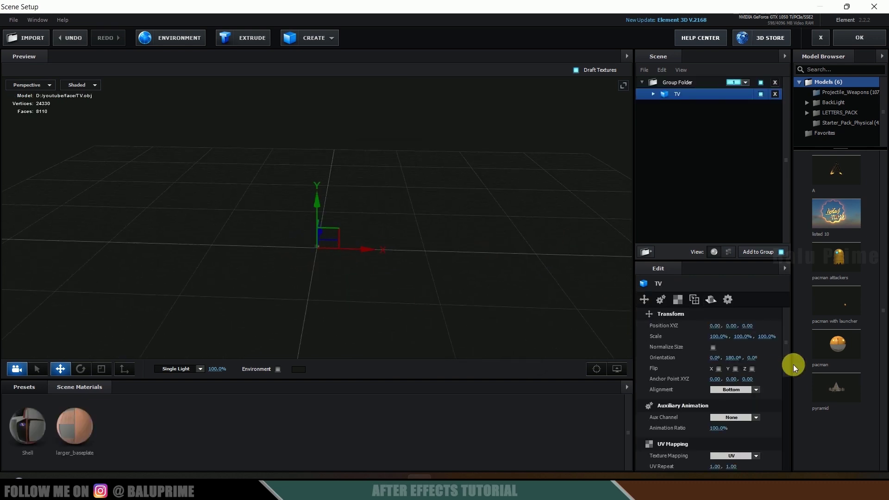
Enable Normalize Size for the TV, orbit to view it, and assign it to Auxiliary Channel 1.
click(713, 347)
mouse_move(492, 299)
mouse_down()
mouse_move(490, 285)
mouse_move(484, 291)
mouse_up()
drag(497, 244, 676, 155)
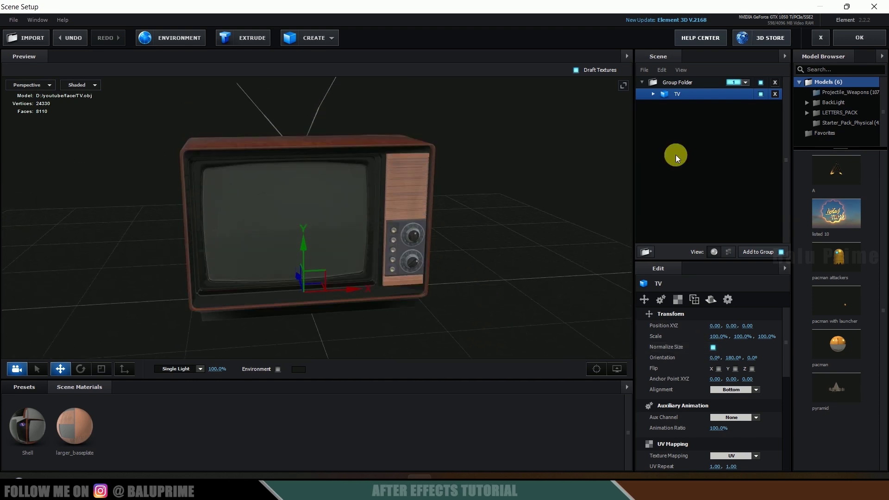
right_click(674, 95)
mouse_move(733, 204)
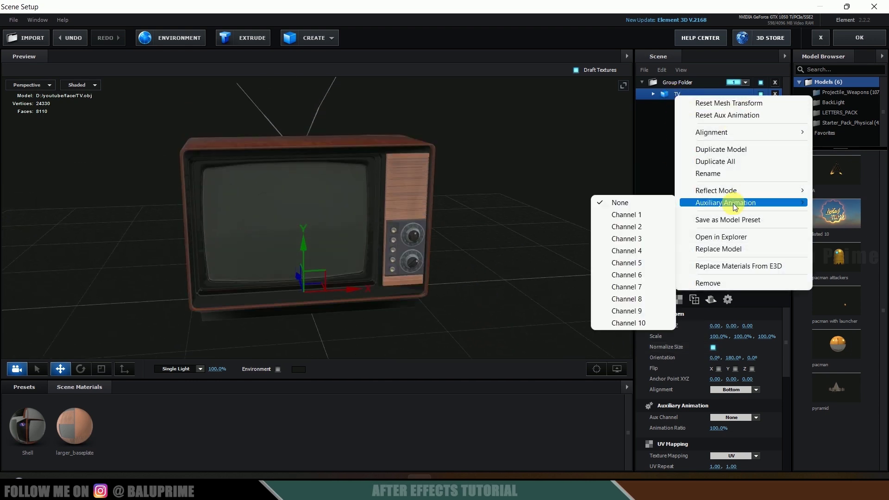
click(639, 213)
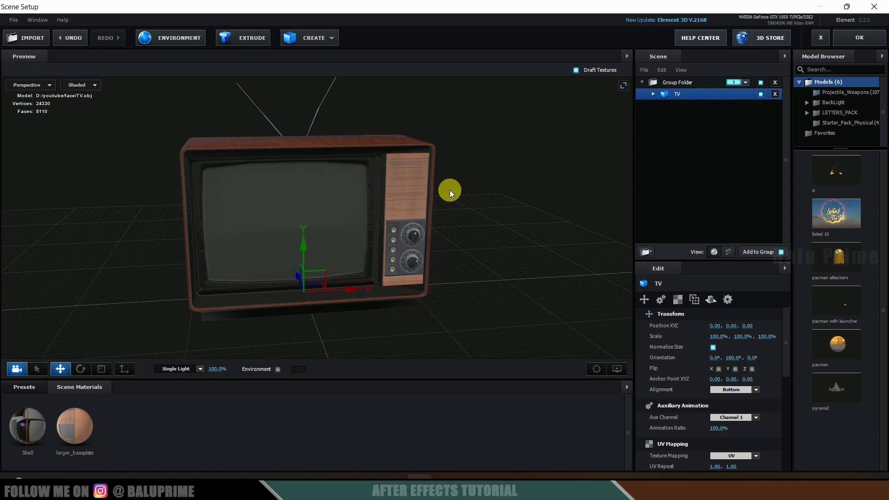
Load Screenshot (188).png as the environment texture, toggling the backdrop on and off to check it.
click(167, 38)
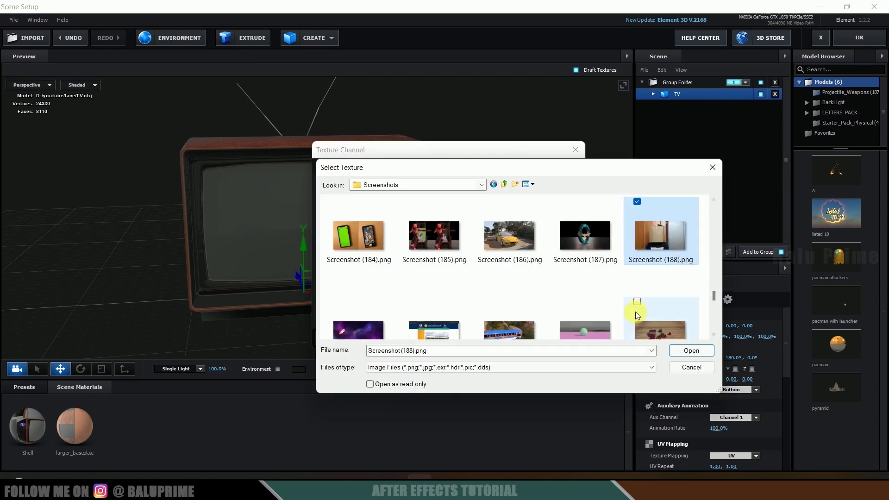
click(692, 350)
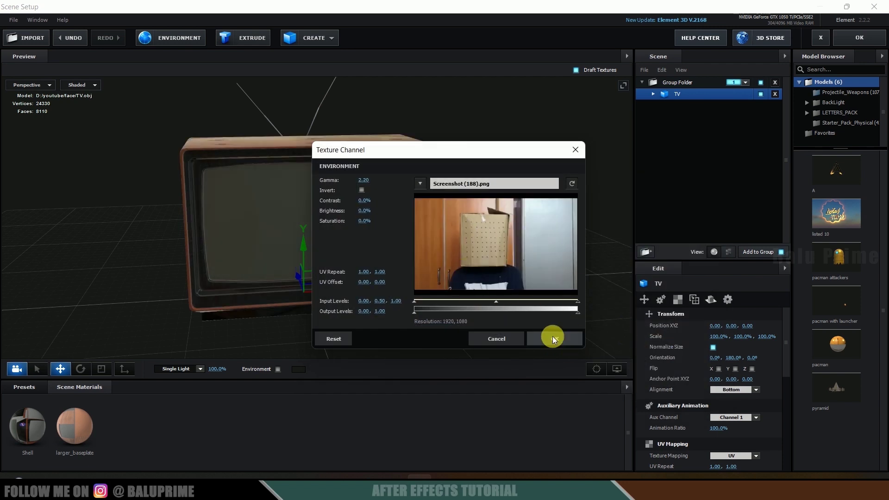
click(554, 338)
click(278, 369)
mouse_move(448, 329)
mouse_down()
mouse_move(390, 317)
mouse_move(251, 318)
mouse_move(326, 326)
mouse_move(443, 318)
mouse_up()
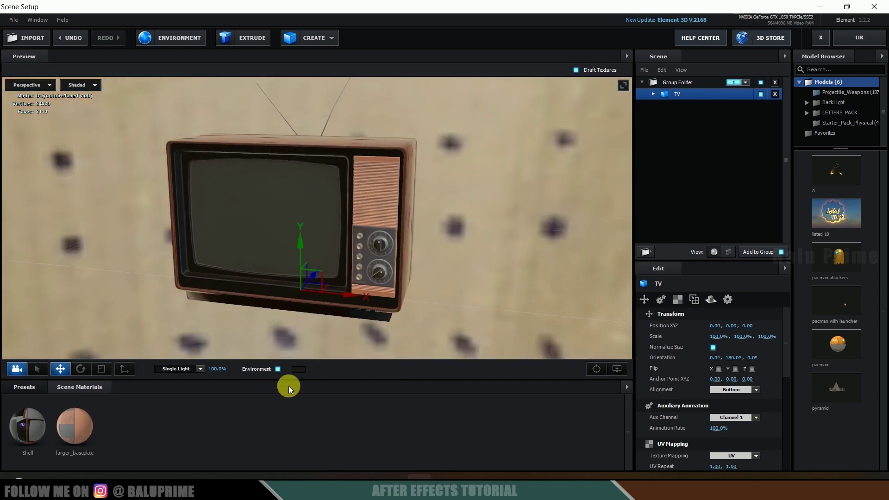
click(277, 369)
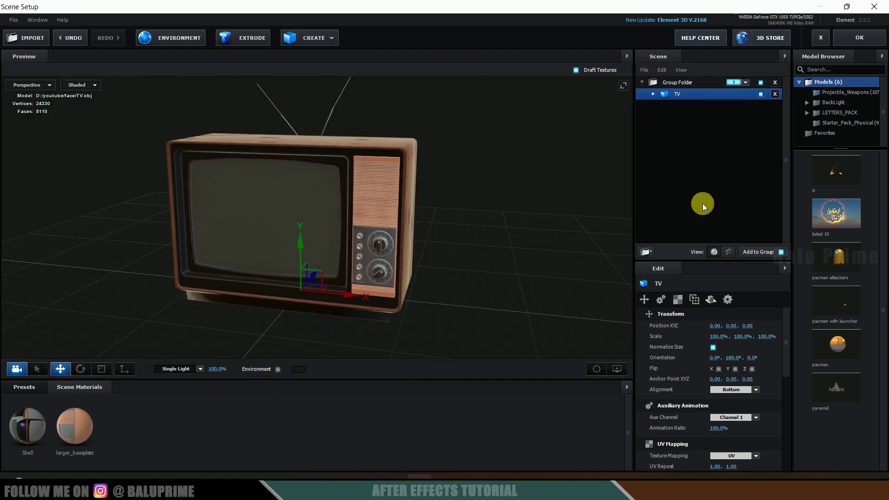
Close Scene Setup, return to 0:00:04:21, and expand Group 1 in Effect Controls.
click(846, 44)
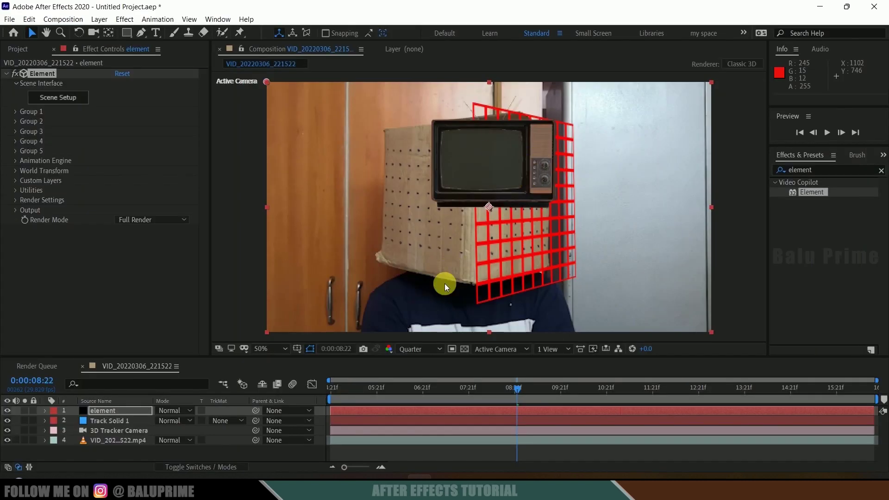
drag(349, 388, 313, 391)
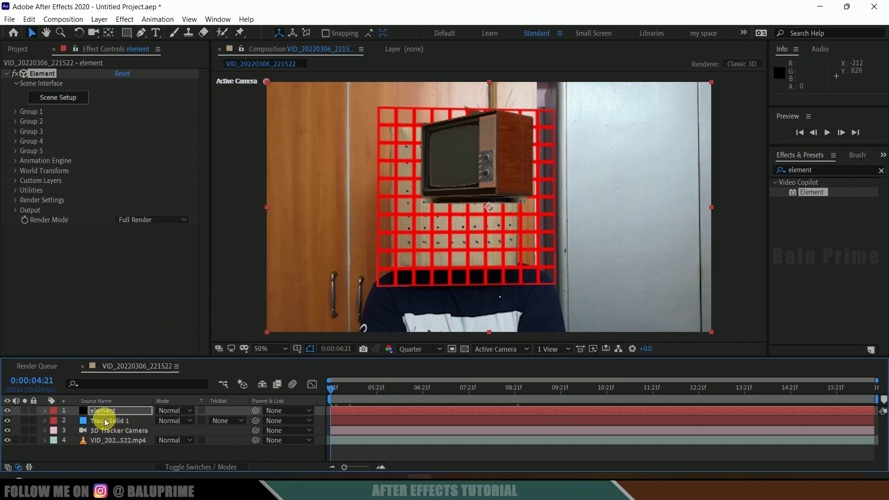
click(16, 112)
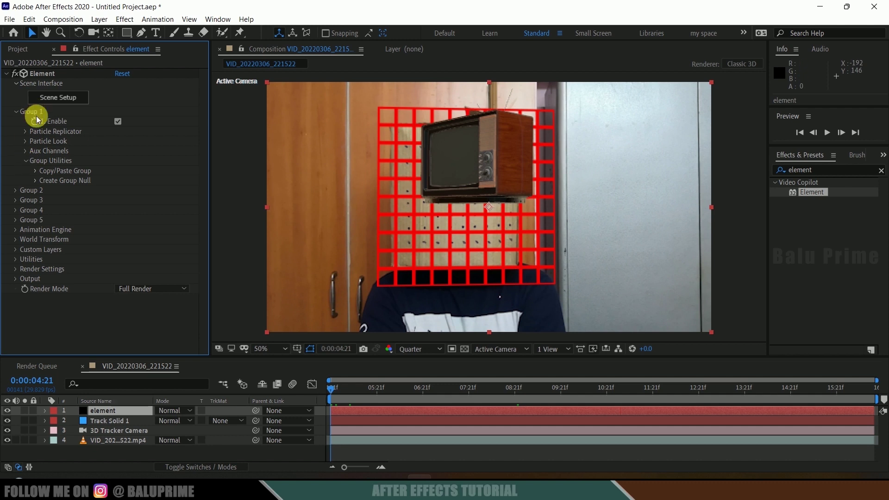
Create a Group 1 Null and copy Track Solid 1's Position (1111.3, 516.4, -198.5).
click(36, 181)
click(65, 194)
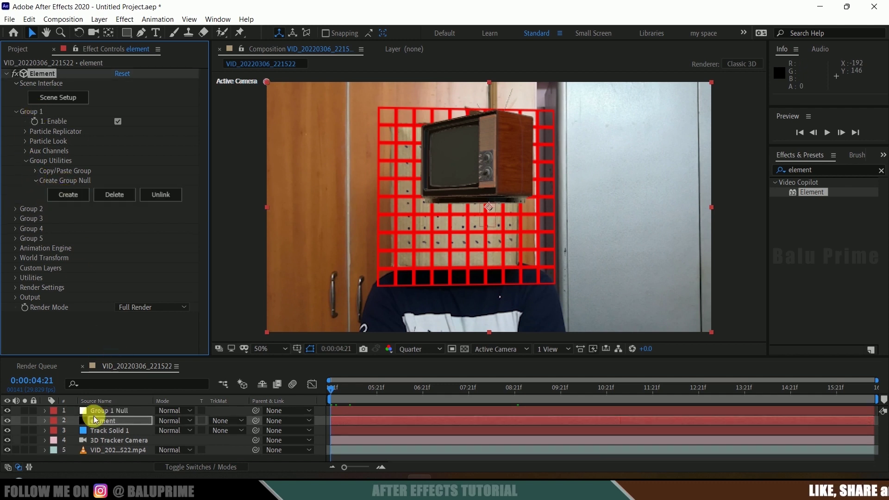
click(112, 430)
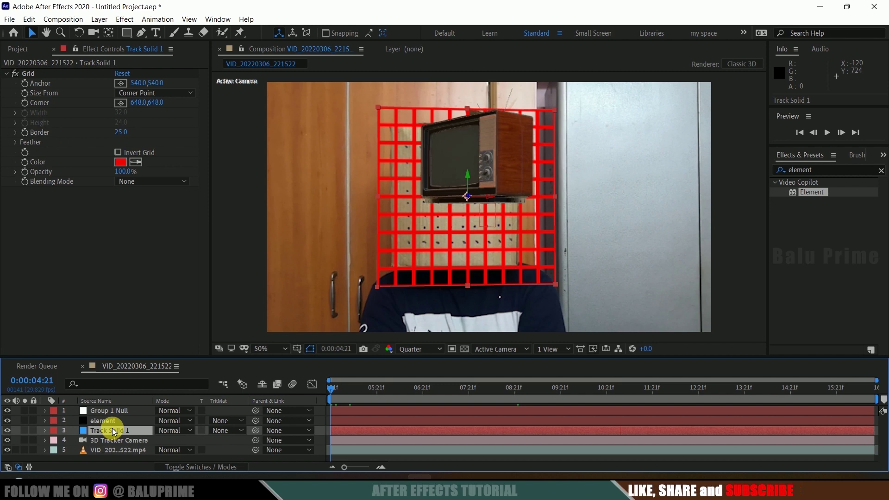
key(p)
click(102, 439)
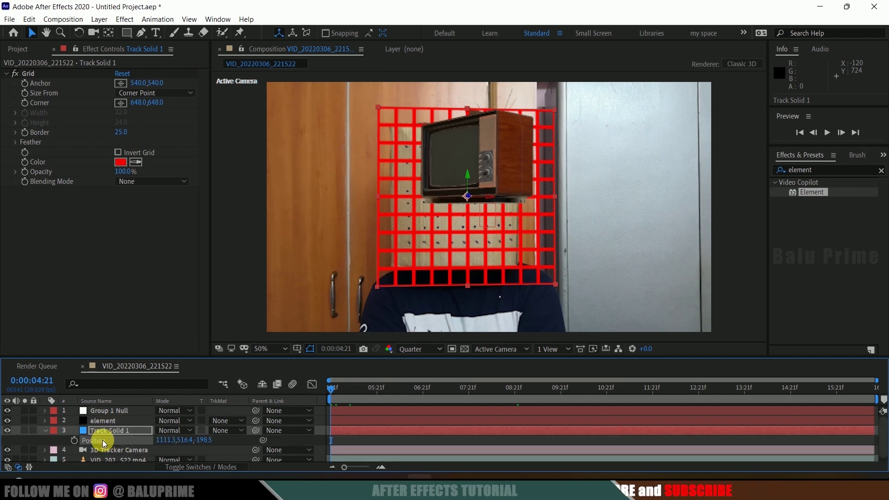
click(28, 19)
click(26, 83)
Paste the copied tracked position onto Group 1 Null's Position.
click(108, 412)
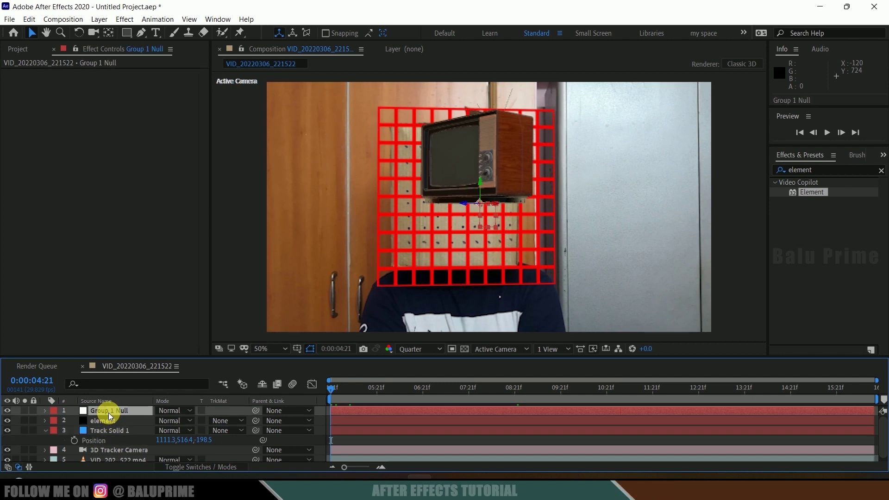
key(p)
click(94, 422)
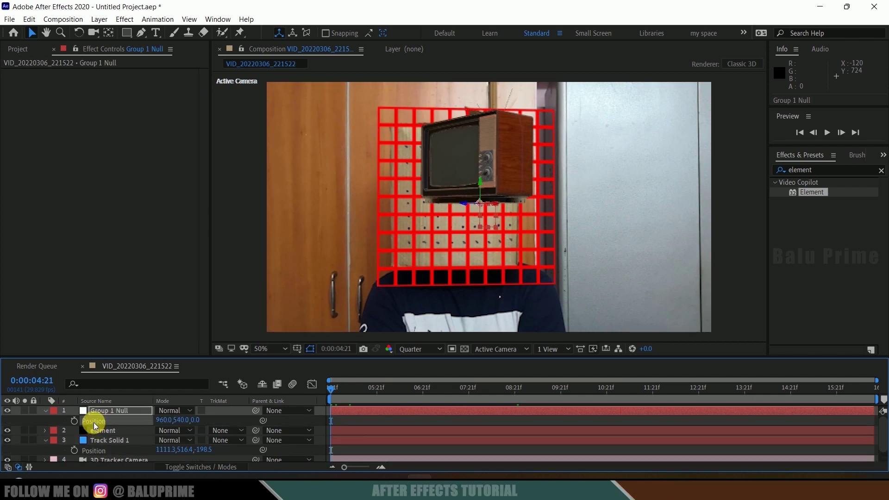
click(29, 19)
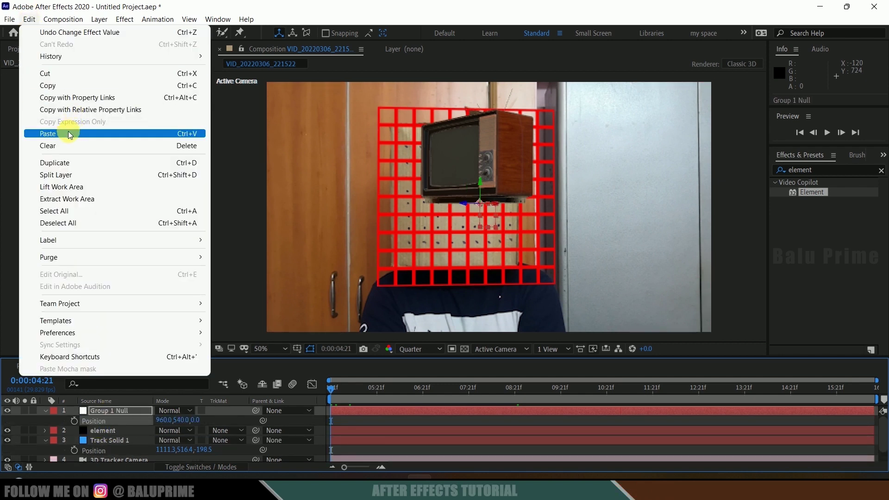
click(68, 132)
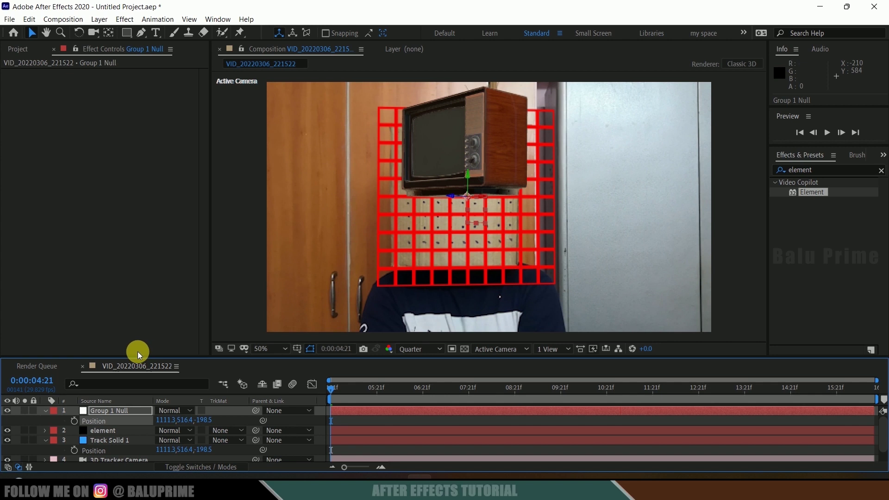
Hide Track Solid 1's red tracking grid and select the Element layer.
click(112, 441)
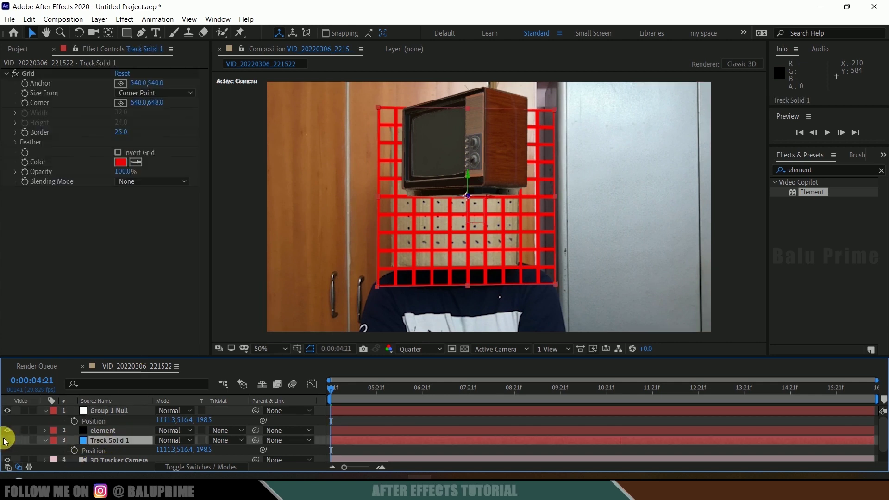
click(6, 440)
click(109, 429)
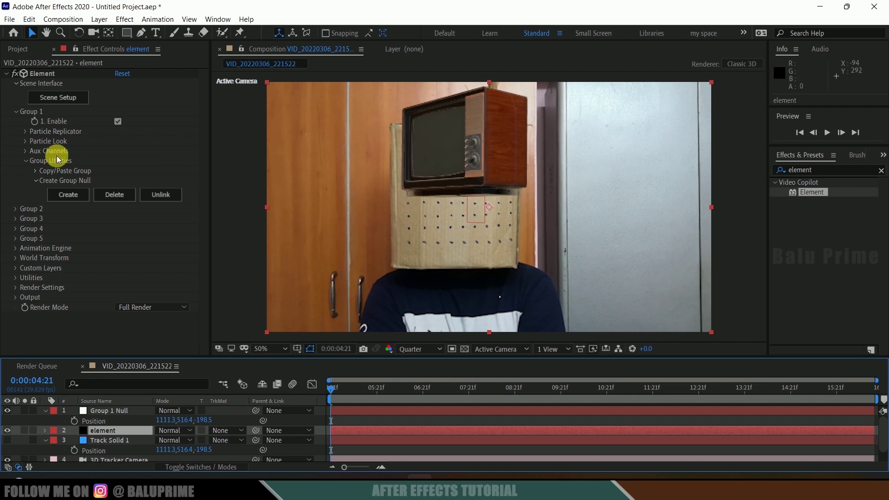
In Element's Channel 1 transforms, scale the TV up and turn it to 42° Y rotation.
click(25, 151)
click(35, 161)
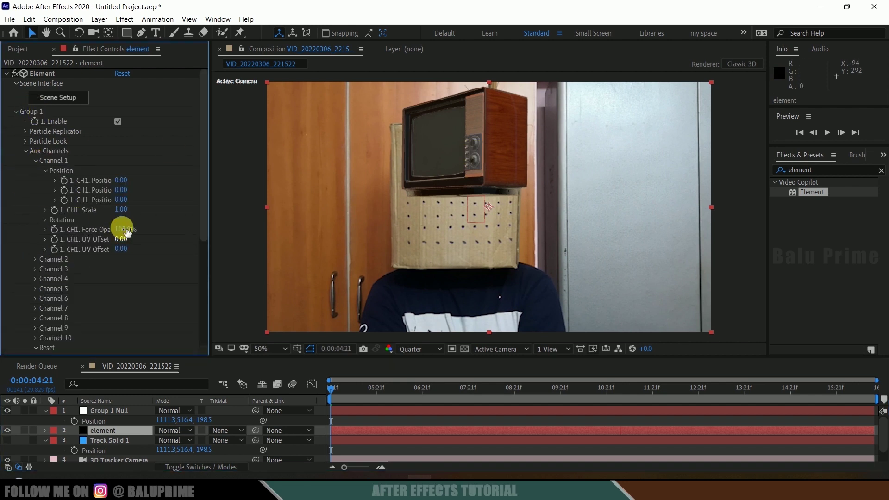
drag(127, 215, 148, 230)
click(45, 220)
drag(119, 190, 189, 193)
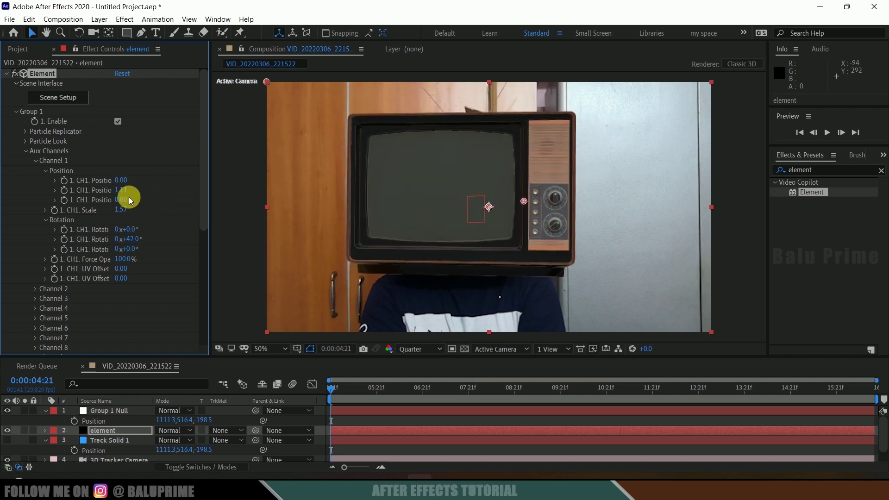
Offset the TV's Channel 1 position to -0.97, 1.32, 0.87, centring it on the box head.
drag(342, 384, 398, 392)
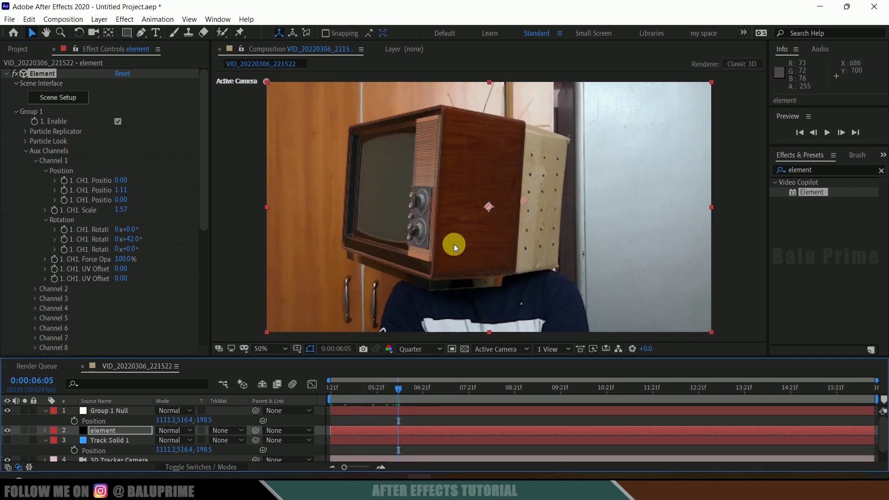
drag(120, 200, 147, 209)
drag(367, 385, 307, 387)
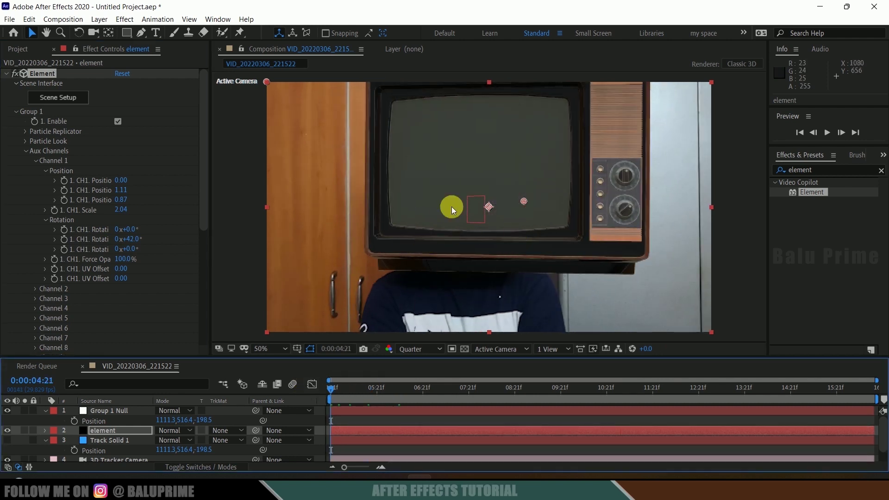
mouse_move(129, 184)
mouse_down()
mouse_move(37, 181)
mouse_move(119, 192)
mouse_move(139, 192)
mouse_move(139, 181)
mouse_up()
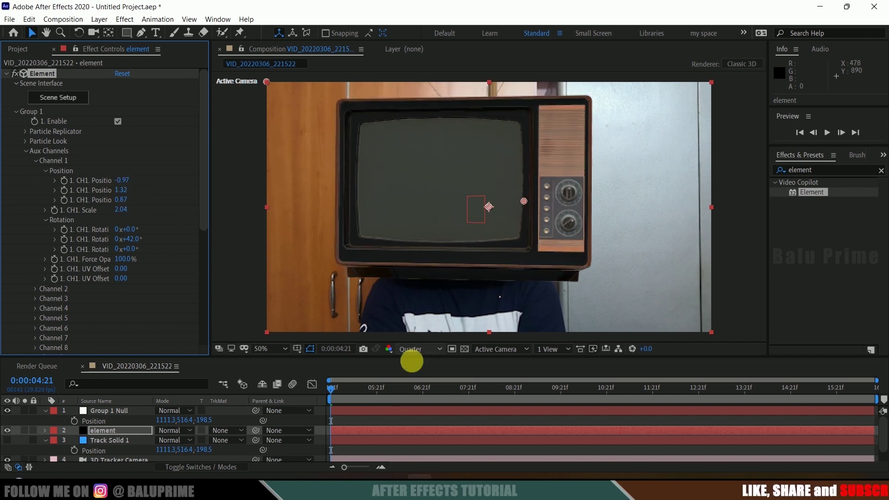
Play back the tracked shot to check how the TV follows the box head.
key(space)
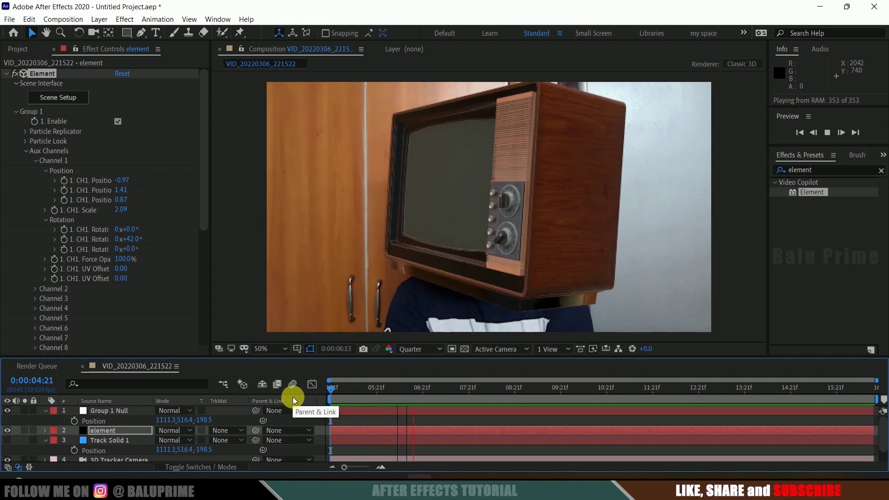